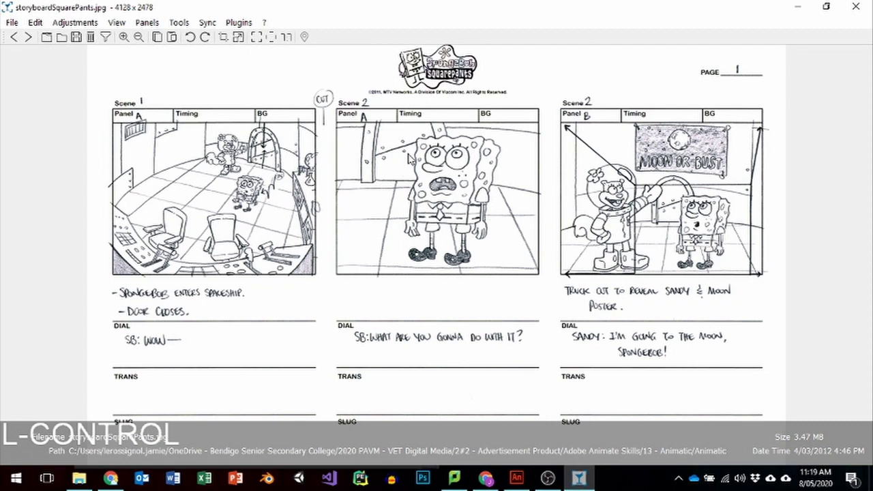
Switch back to the Untitled-3 document in Adobe Animate and preview the SBSP1, SBSP2 and SBSP3 images in the library.
left_click(798, 6)
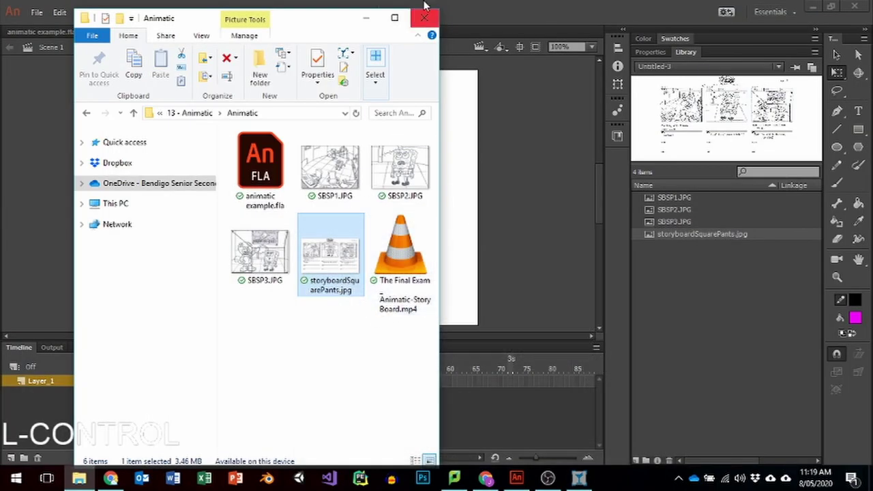
left_click(366, 17)
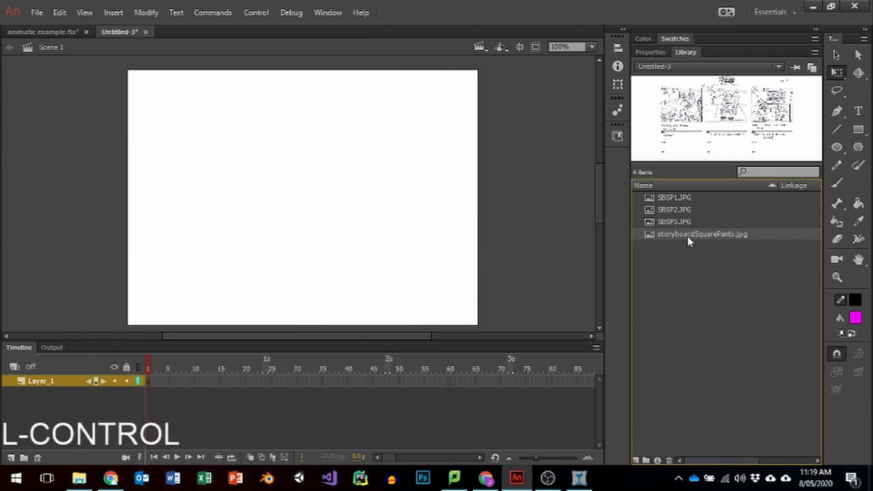
left_click(670, 223)
left_click(670, 199)
left_click(670, 212)
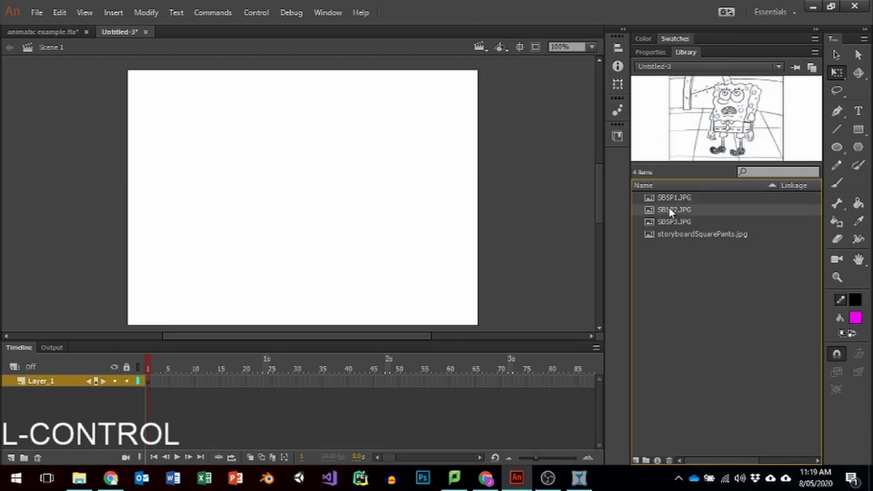
left_click(660, 199)
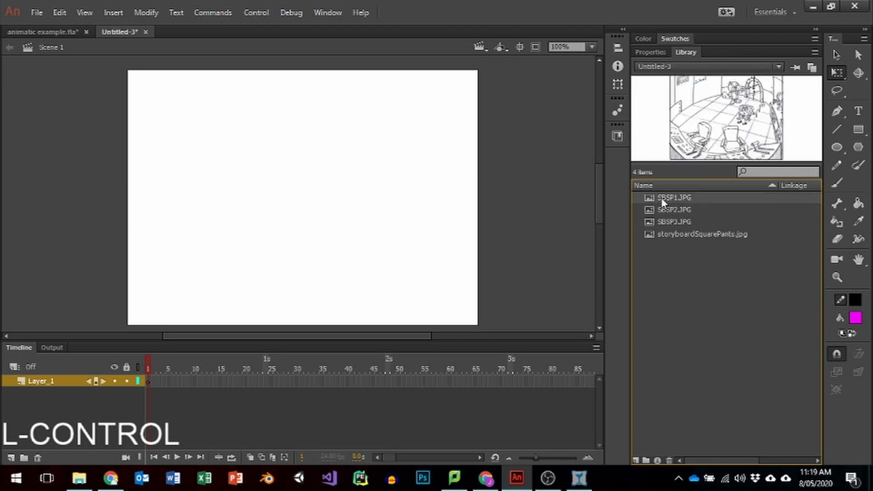
Place SBSP1.JPG on the stage, align it to the stage's upper-left corner and scale it proportionally to cover the whole stage.
left_click_drag(662, 198, 232, 178)
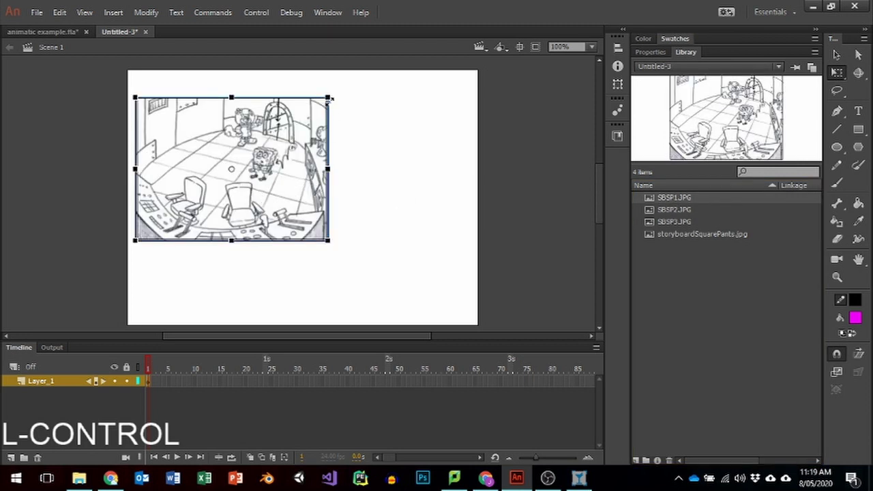
left_click_drag(212, 134, 204, 106)
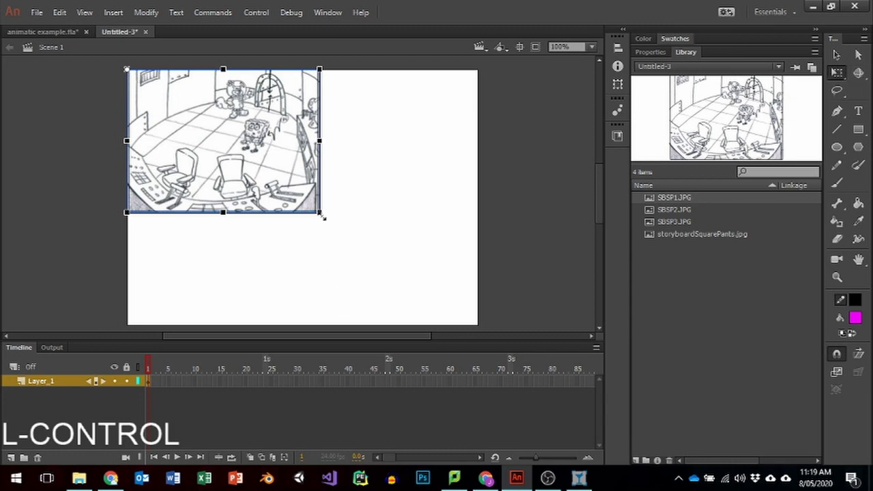
left_click_drag(320, 214, 503, 330)
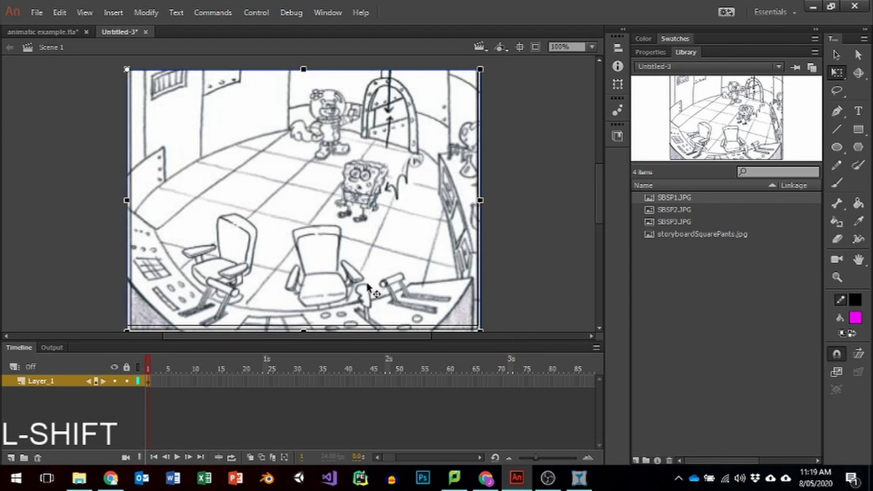
Nudge the SBSP1 image in small increments so that it covers the stage edges.
key("Up")
key("Left")
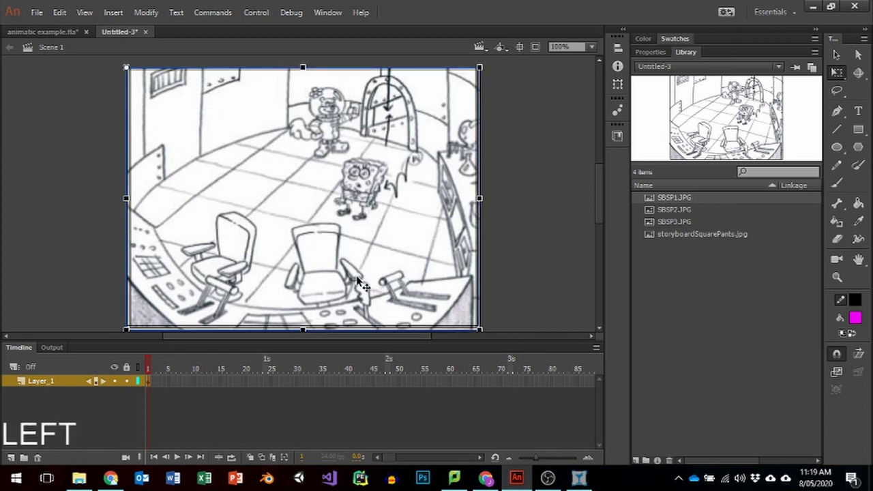
key("Left")
key("Down")
key("Right")
key("Right")
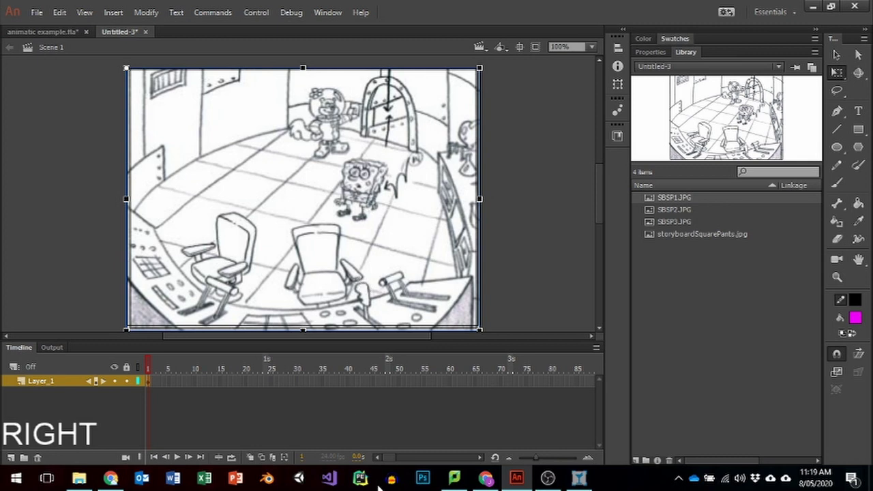
Extend the SBSP1 image on Layer_1 to frame 25 and add a new layer above it.
right_click(271, 383)
left_click(343, 84)
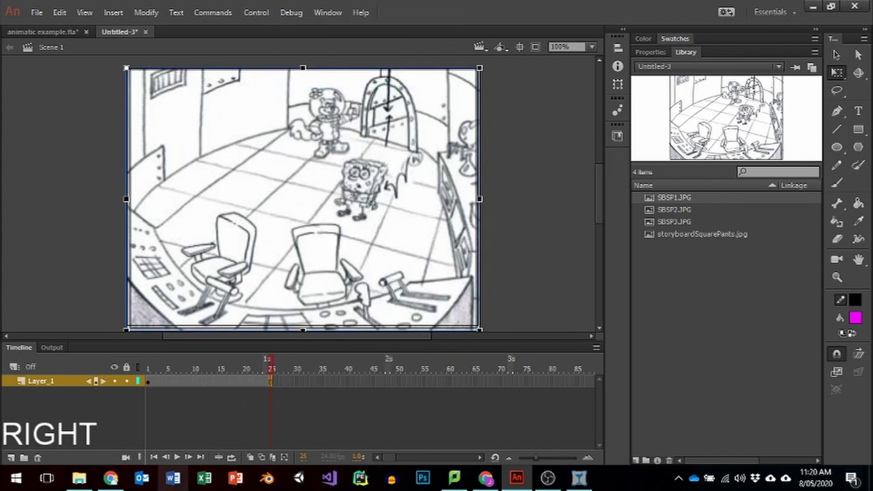
left_click(10, 458)
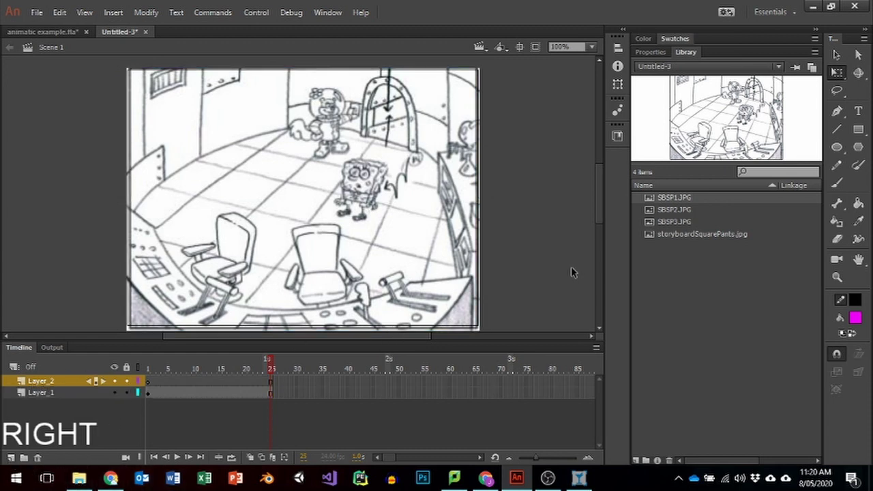
Insert a blank keyframe at frame 21 of Layer_2 and extend the layer to a blank keyframe at frame 46.
right_click(247, 381)
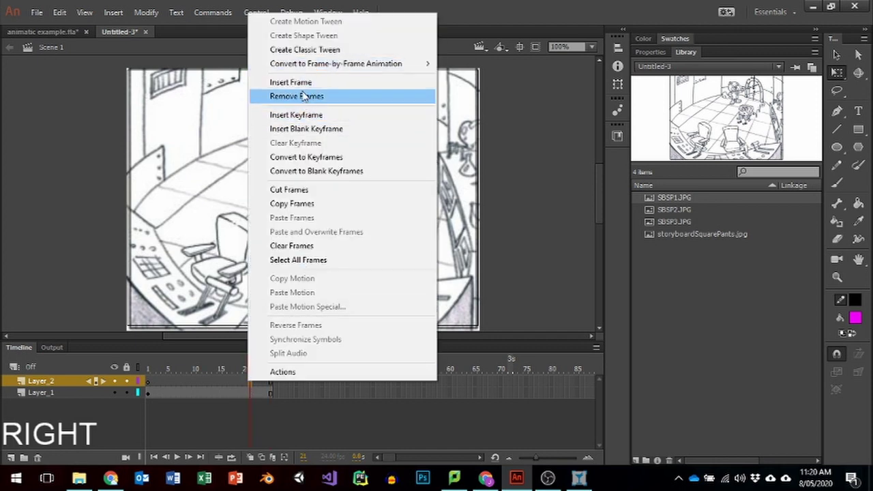
left_click(304, 128)
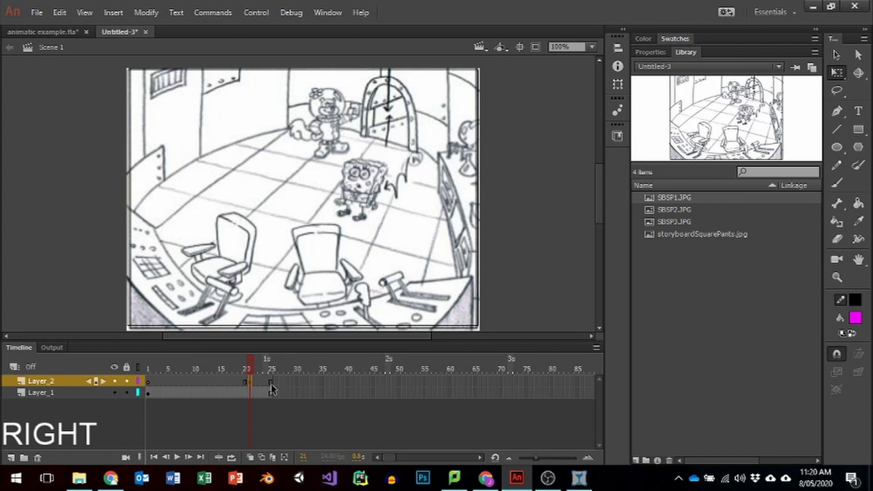
left_click_drag(273, 383, 375, 382)
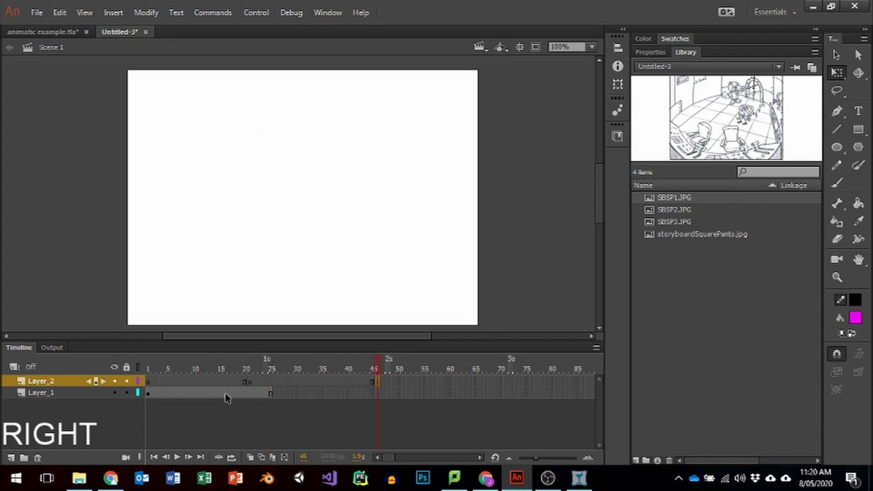
Place SBSP2.JPG on Layer_2 at frame 21, align it to the stage's upper-left corner and scale it to fill the stage.
left_click(253, 382)
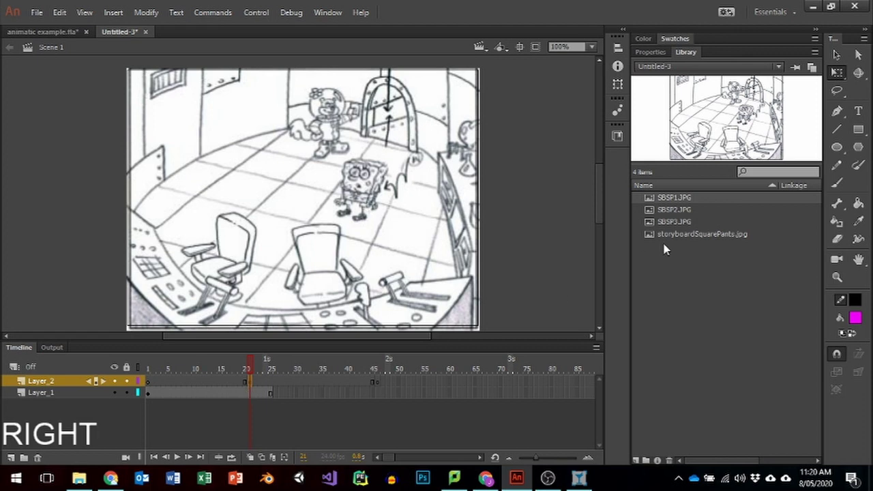
left_click(674, 210)
left_click_drag(671, 214, 379, 176)
left_click_drag(427, 138, 270, 104)
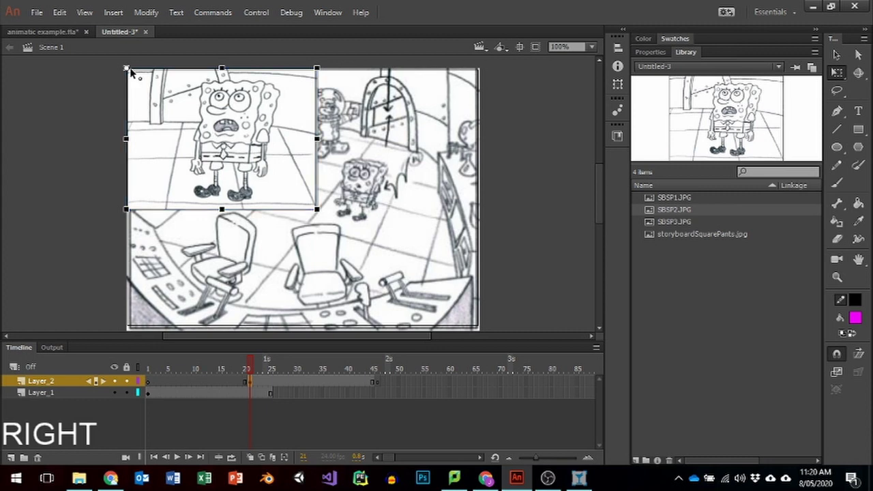
left_click_drag(315, 209, 480, 329)
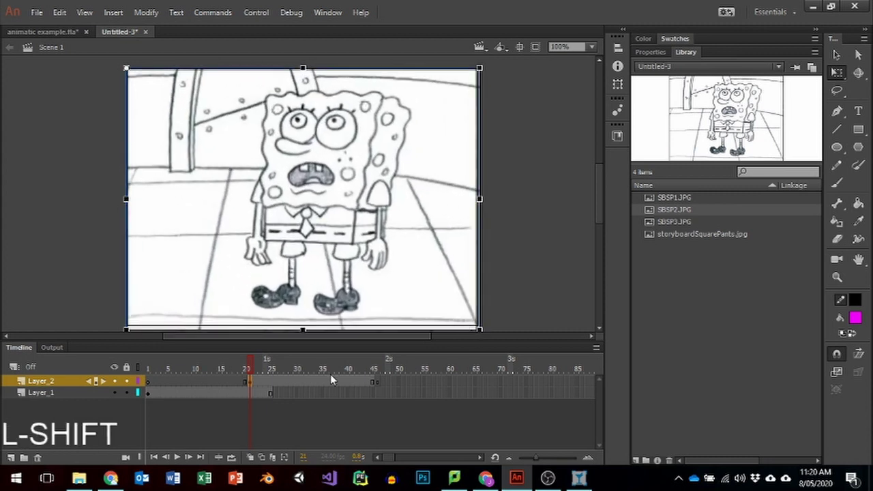
Create a motion tween on the SBSP2 frames of Layer_2, accepting the conversion of the image to a symbol.
right_click(274, 381)
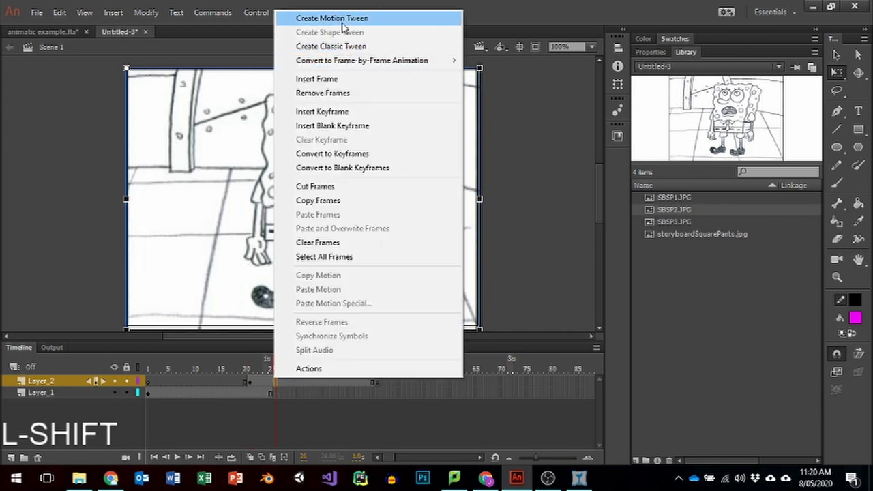
left_click(351, 18)
left_click(498, 263)
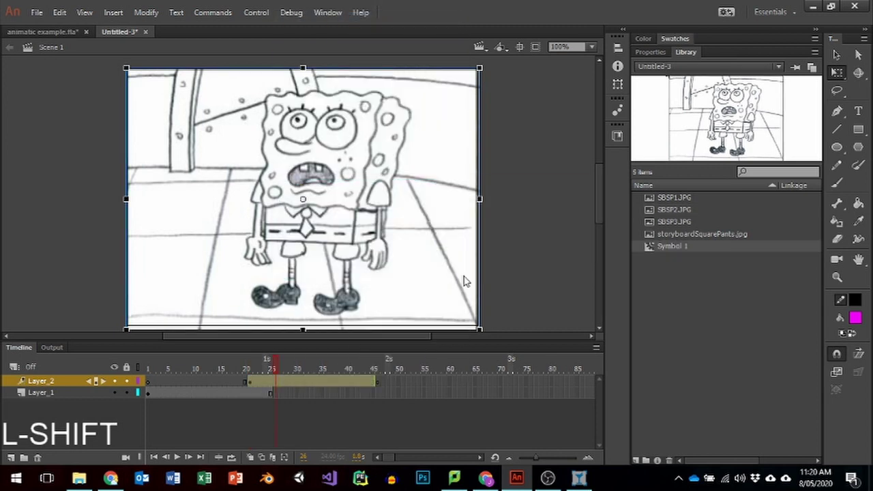
Insert keyframes for all properties at frames 25 and 21 of the Layer_2 motion tween.
left_click(249, 381)
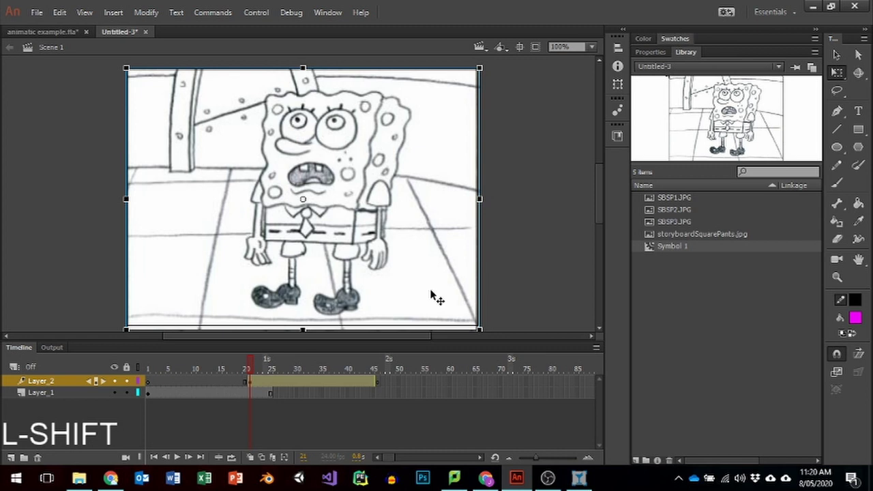
left_click(650, 52)
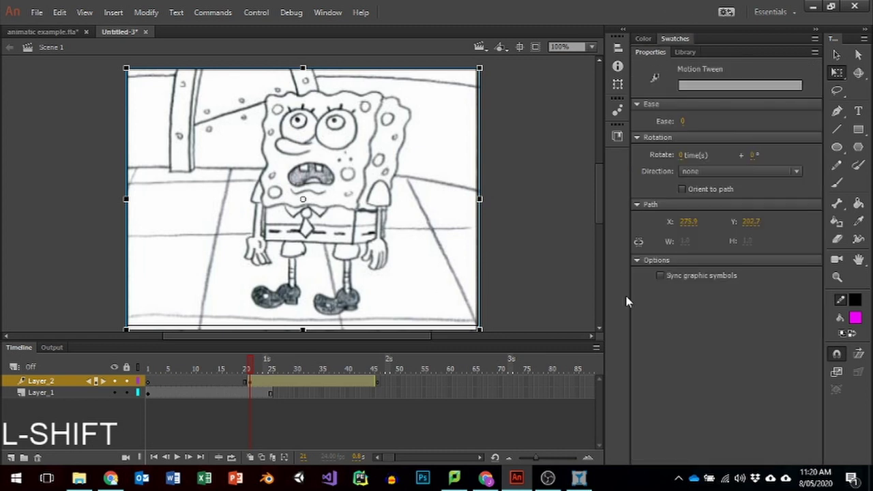
left_click(269, 386)
right_click(270, 386)
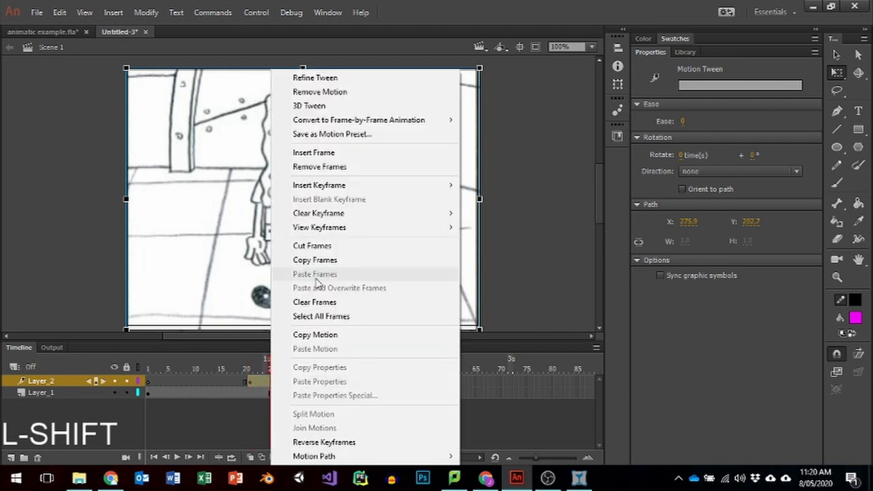
mouse_move(300, 193)
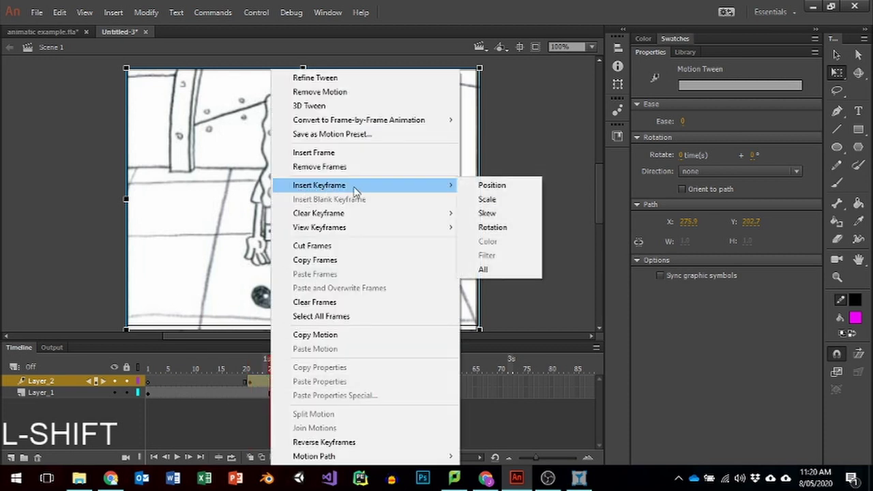
left_click(510, 269)
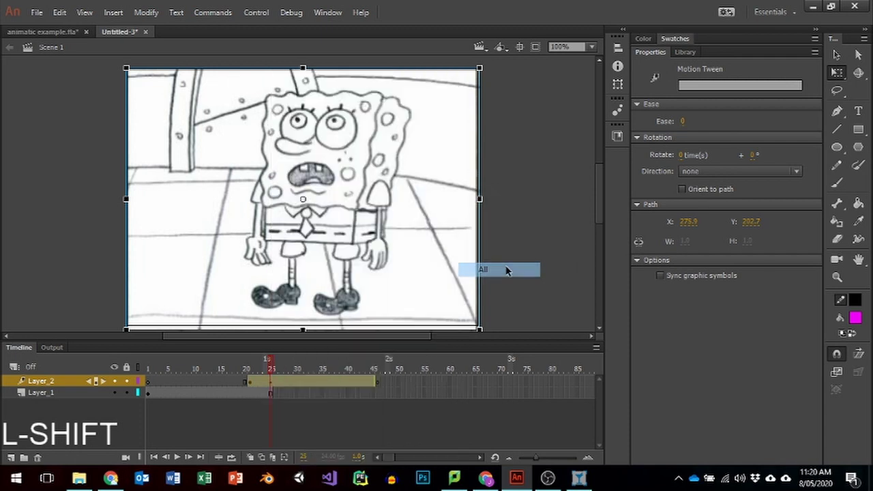
right_click(250, 379)
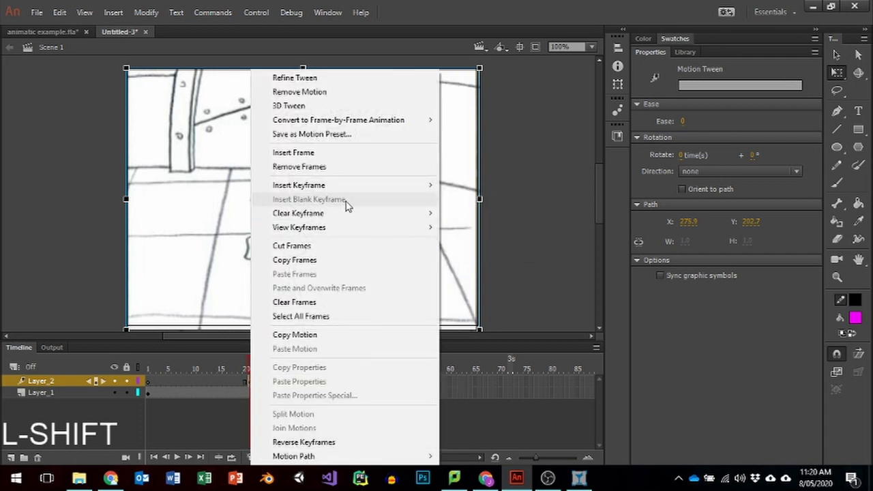
mouse_move(350, 187)
left_click(467, 270)
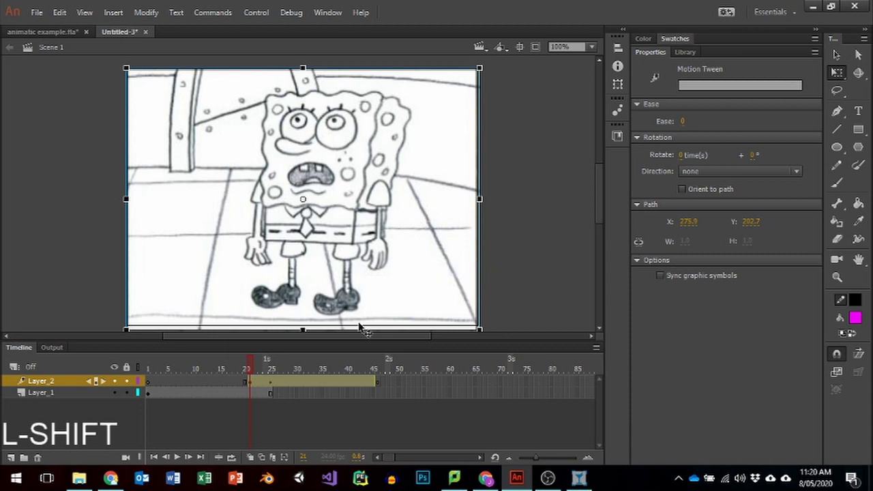
Try an Adjust Color filter on the SBSP2 symbol at frame 21.
left_click(353, 197)
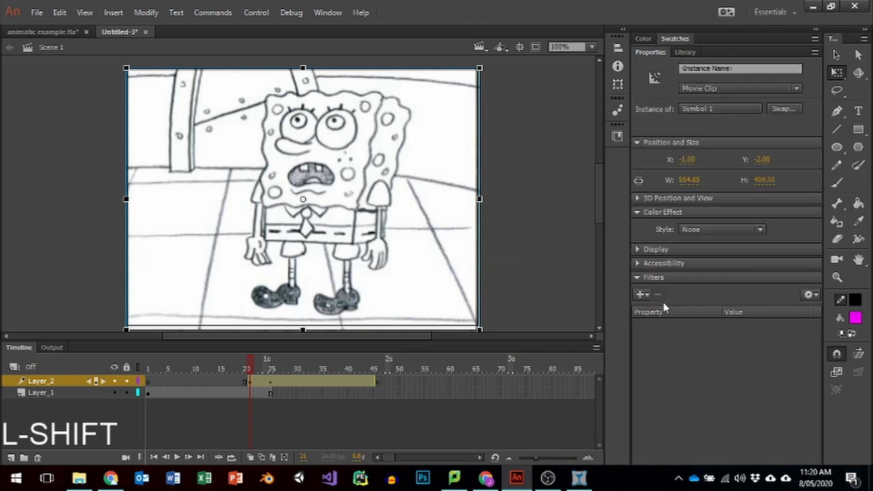
left_click(642, 295)
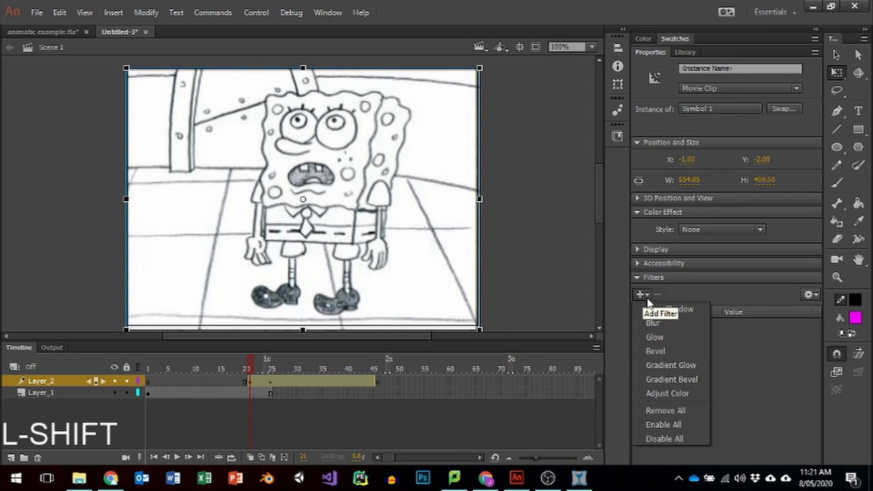
left_click(667, 395)
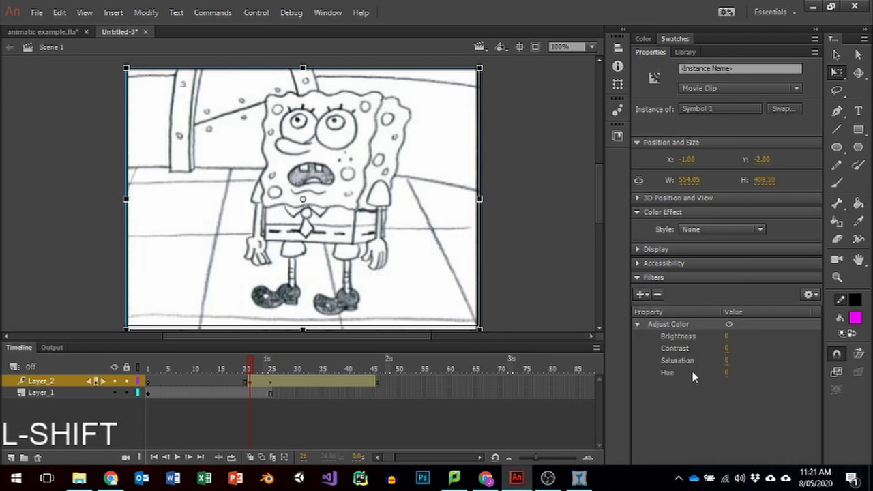
left_click(810, 295)
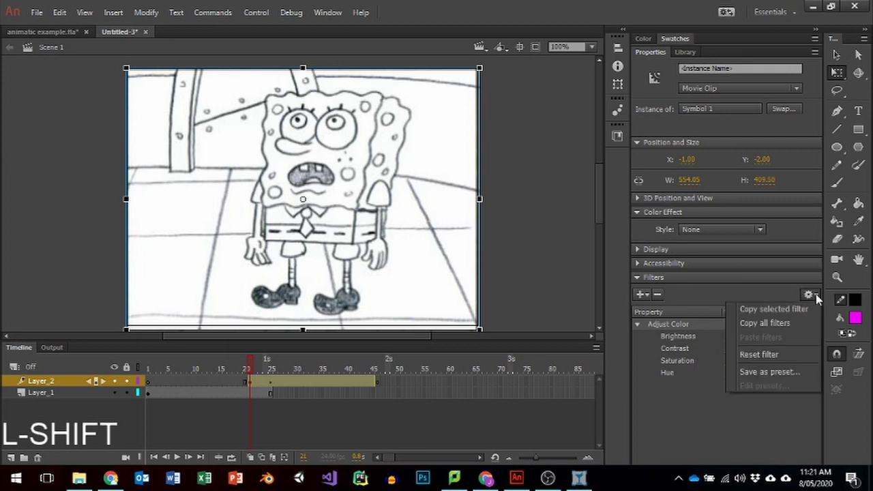
left_click(643, 296)
left_click(643, 296)
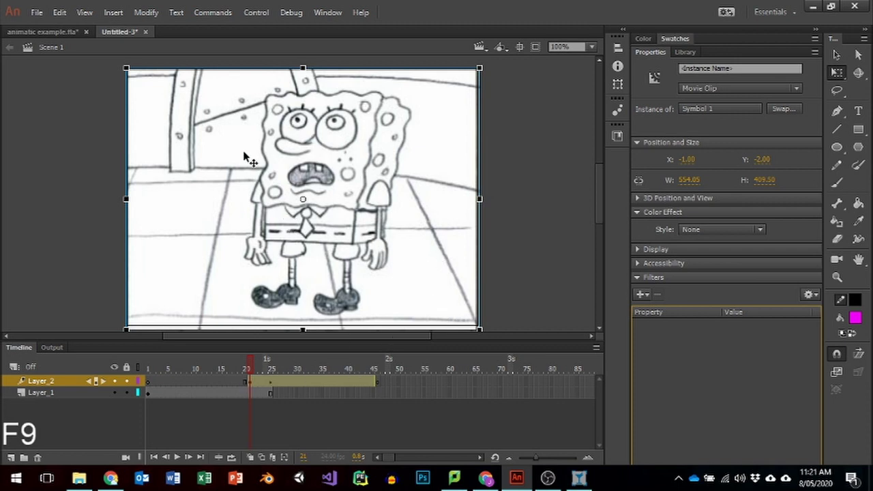
Apply an Alpha color effect of 0% to the SBSP2 symbol at frame 21.
left_click(270, 386)
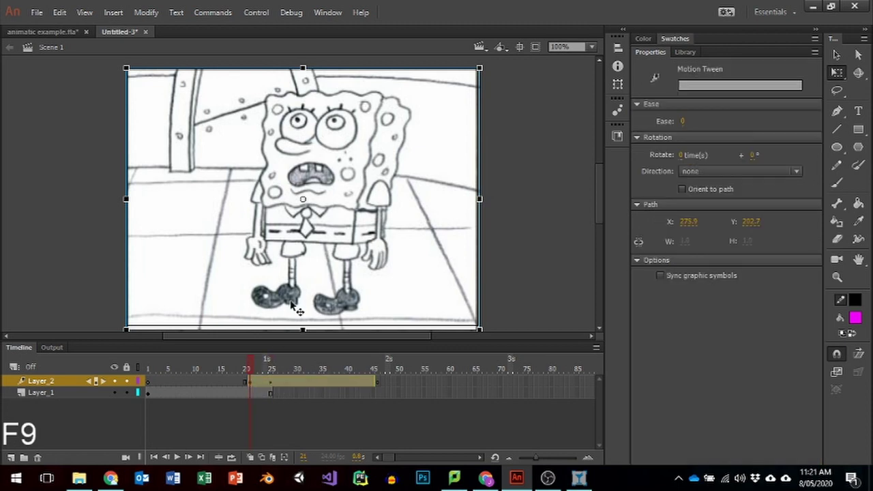
left_click(343, 224)
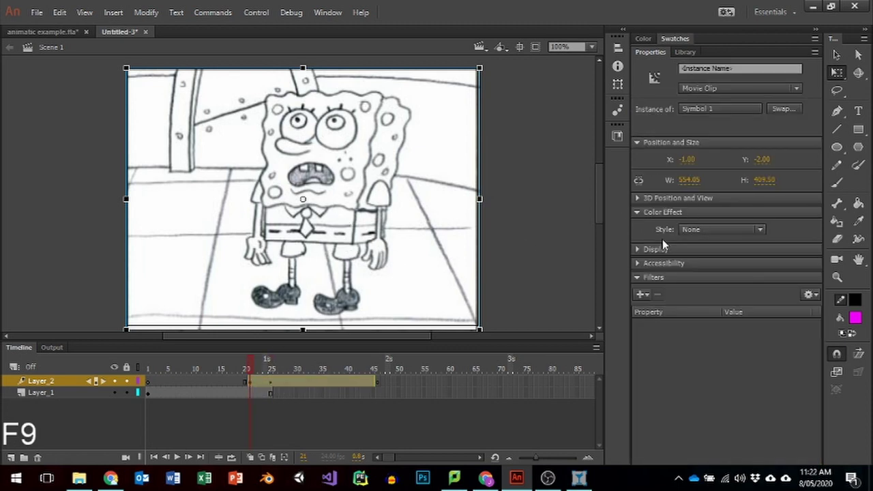
left_click(742, 232)
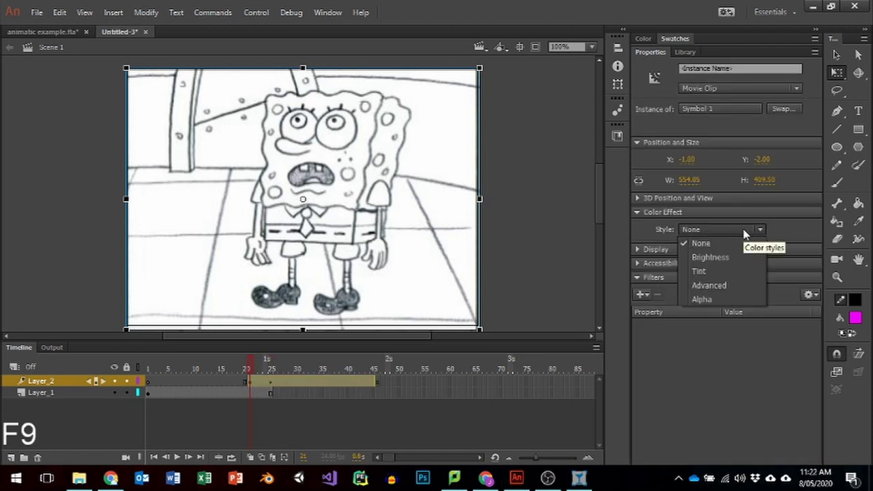
left_click(710, 299)
left_click_drag(762, 249, 608, 245)
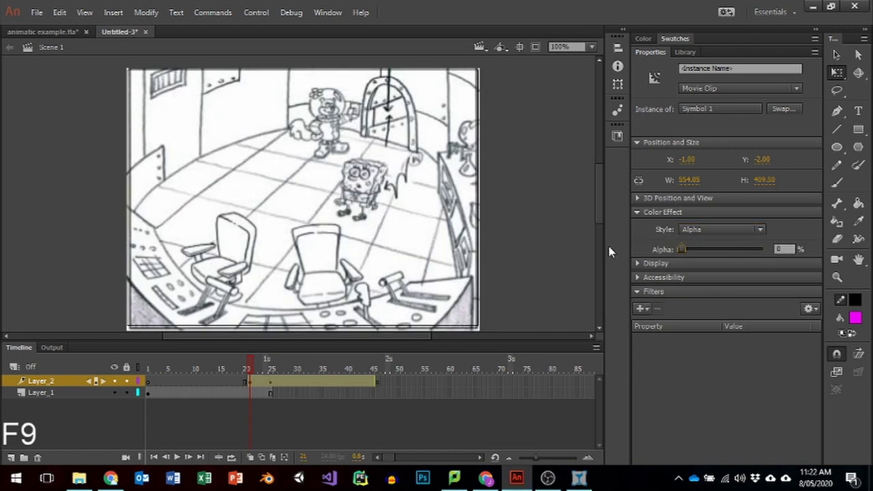
Set the SBSP2 symbol's Alpha to 100% at frame 25 and insert a keyframe for all properties there.
left_click(270, 381)
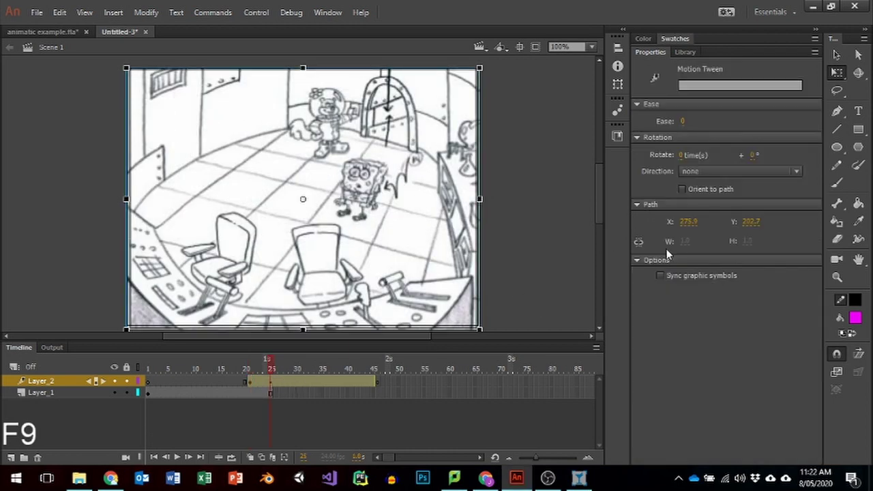
left_click(413, 207)
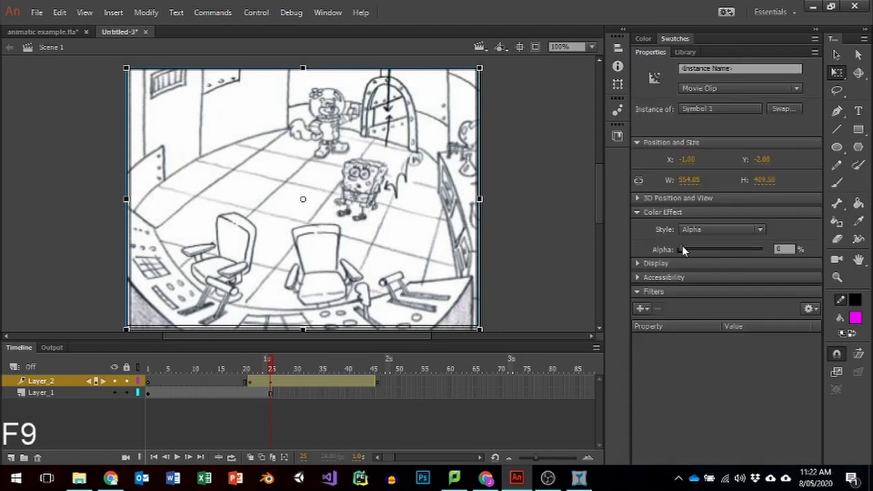
left_click_drag(682, 249, 765, 249)
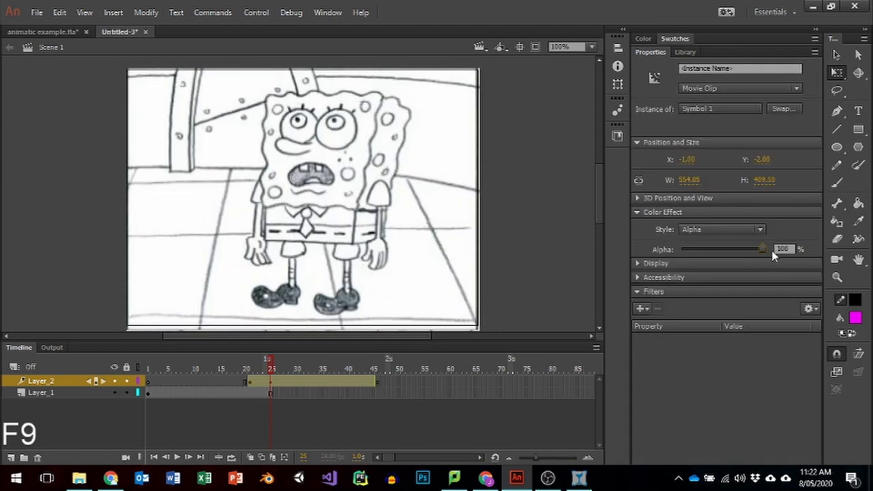
right_click(271, 387)
mouse_move(361, 186)
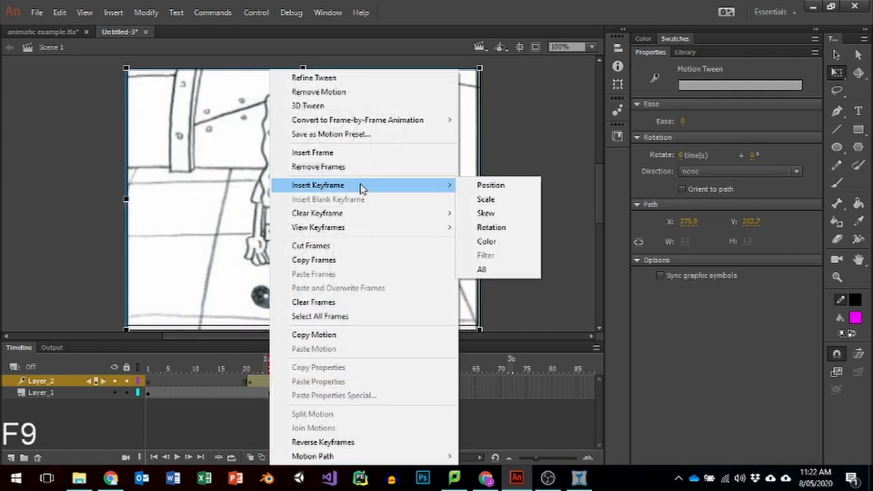
left_click(484, 270)
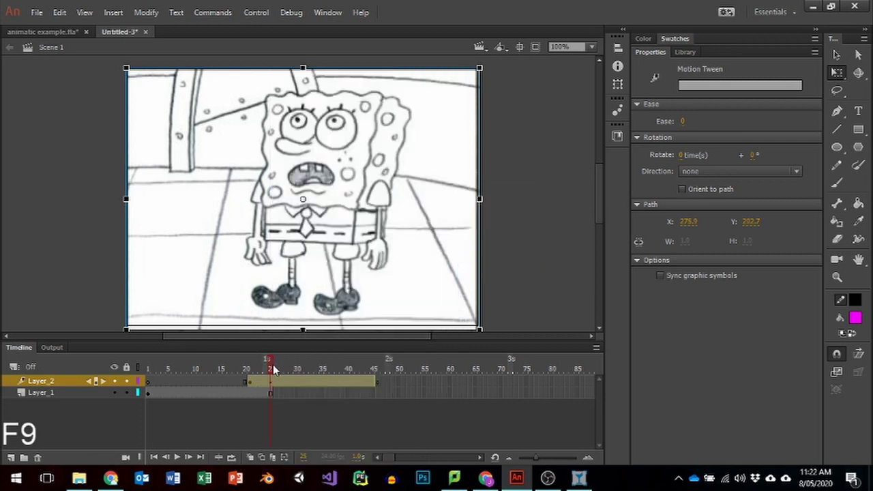
Try the Advanced color effect on the SBSP2 symbol at frame 25 and undo it.
mouse_move(273, 369)
left_mouse_down()
mouse_move(243, 368)
mouse_move(343, 369)
mouse_move(271, 369)
left_mouse_up()
left_click(465, 225)
left_click(737, 229)
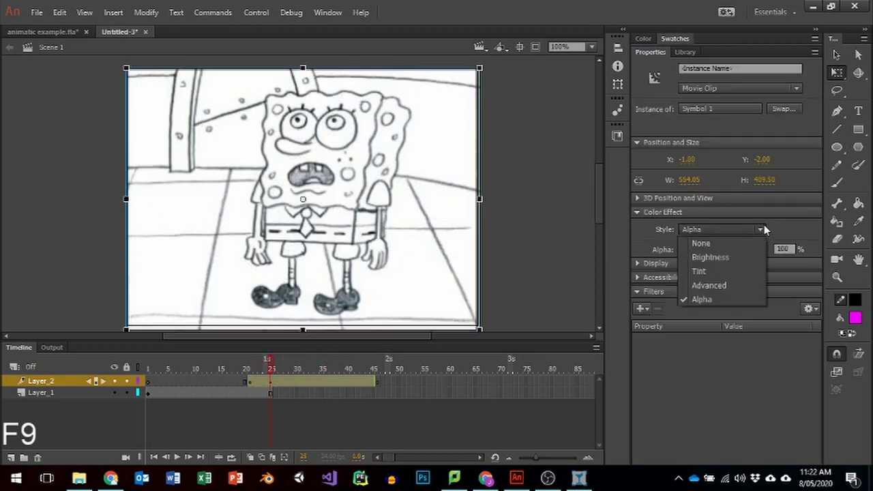
left_click(710, 286)
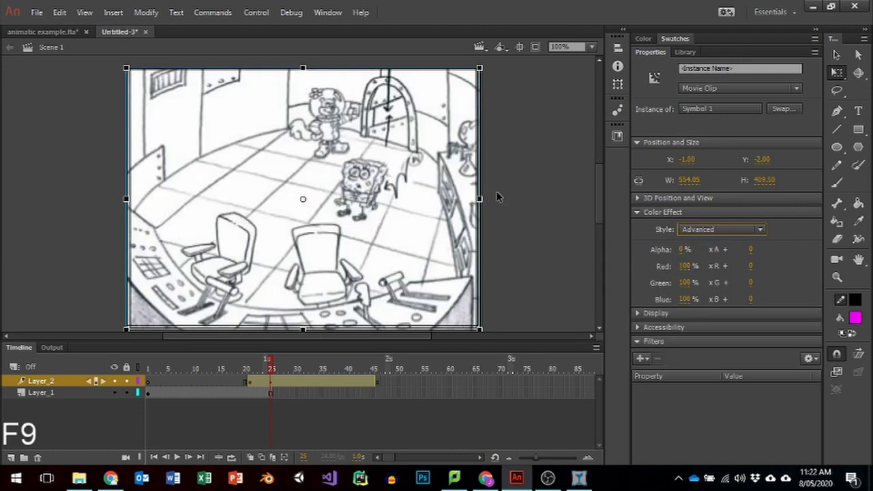
key("ctrl+z")
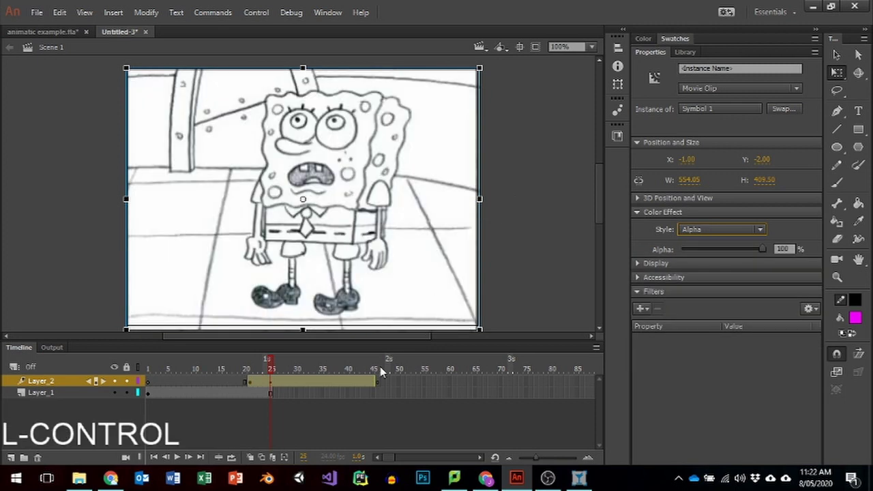
Insert a blank keyframe at frame 46 of Layer_1 and place SBSP3.JPG on the stage.
left_click(378, 396)
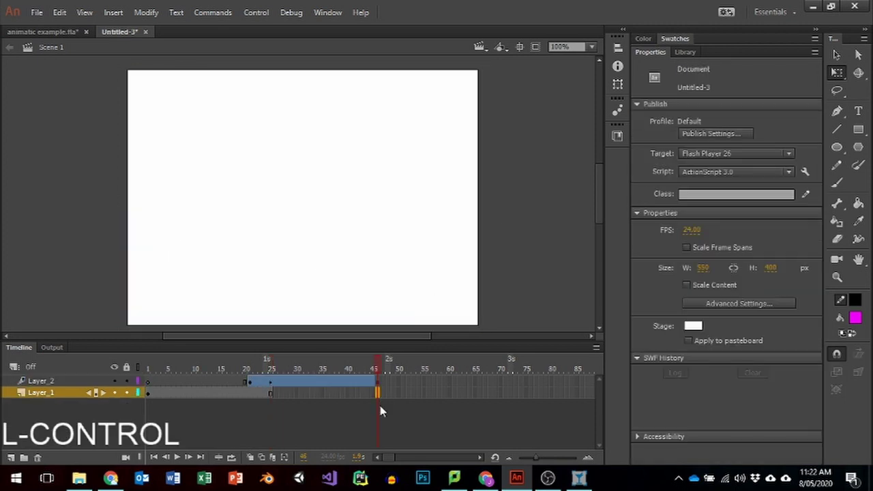
right_click(377, 395)
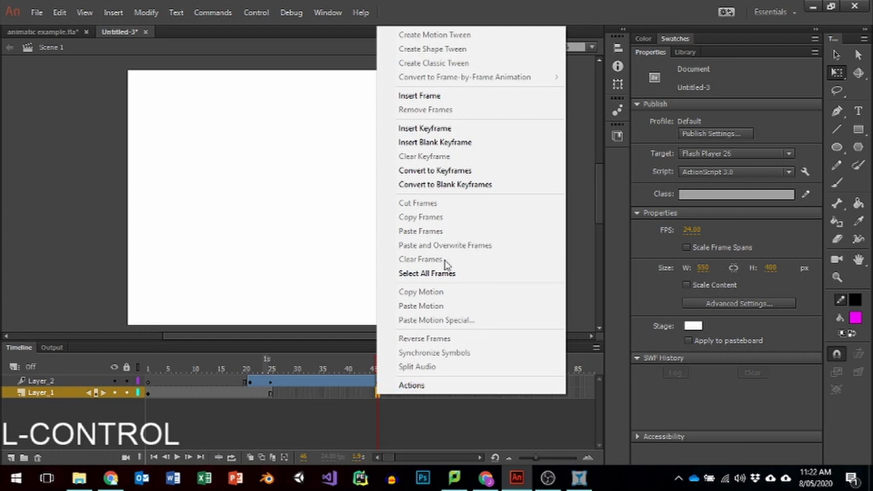
left_click(487, 142)
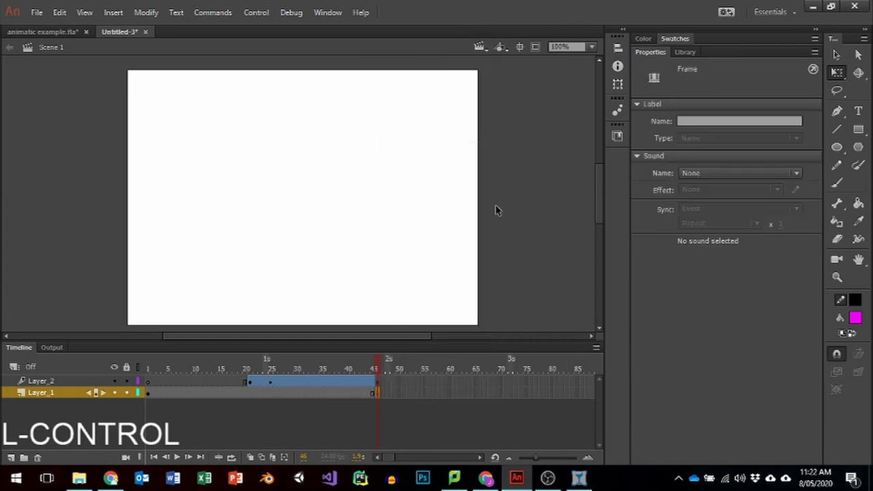
left_click(685, 53)
left_click(677, 223)
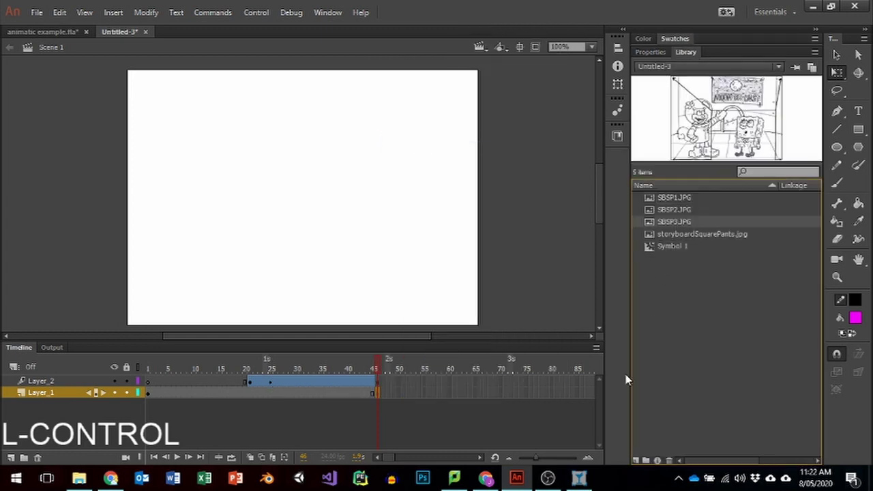
left_click_drag(675, 222, 255, 188)
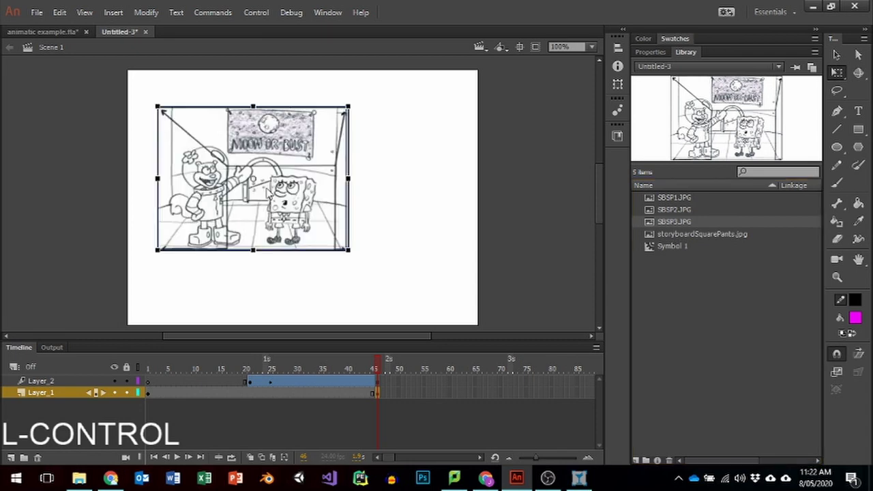
Reposition and enlarge the SBSP3 image so the small frame drawn inside the panel lines up with the stage.
key("ctrl+equal")
key("ctrl+minus")
key("ctrl+minus")
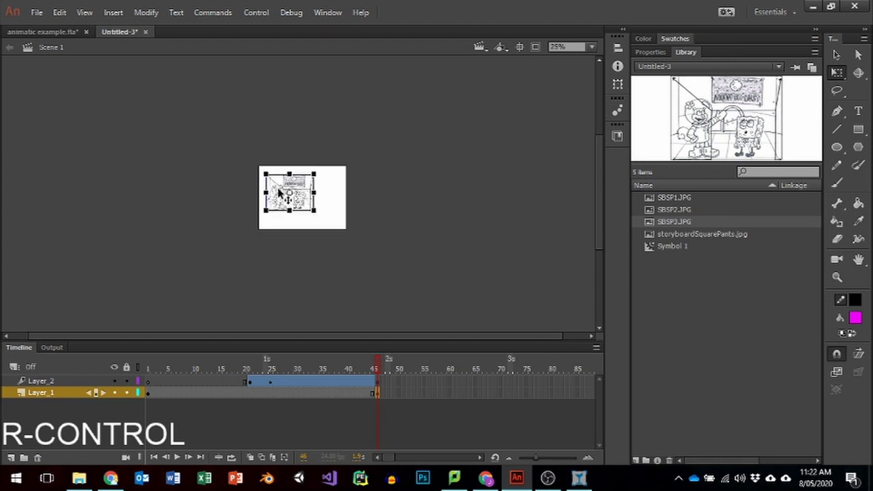
key("ctrl+equal")
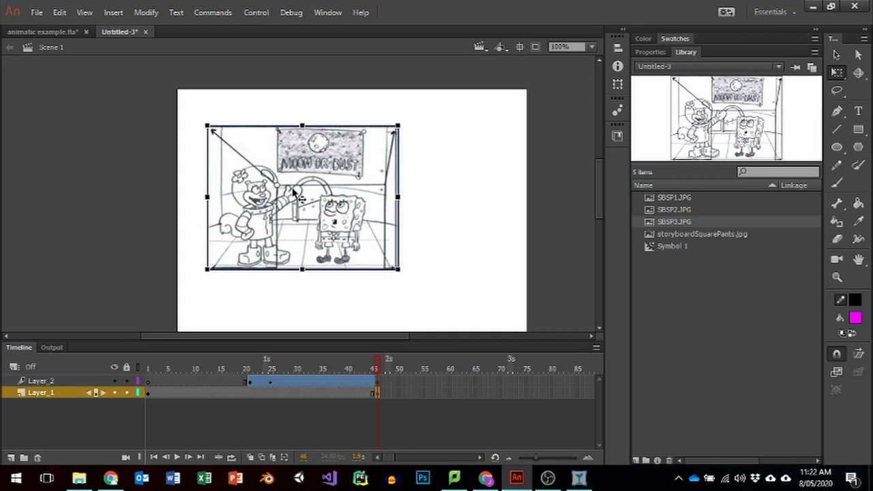
left_click_drag(315, 213, 218, 119)
key("ctrl+minus")
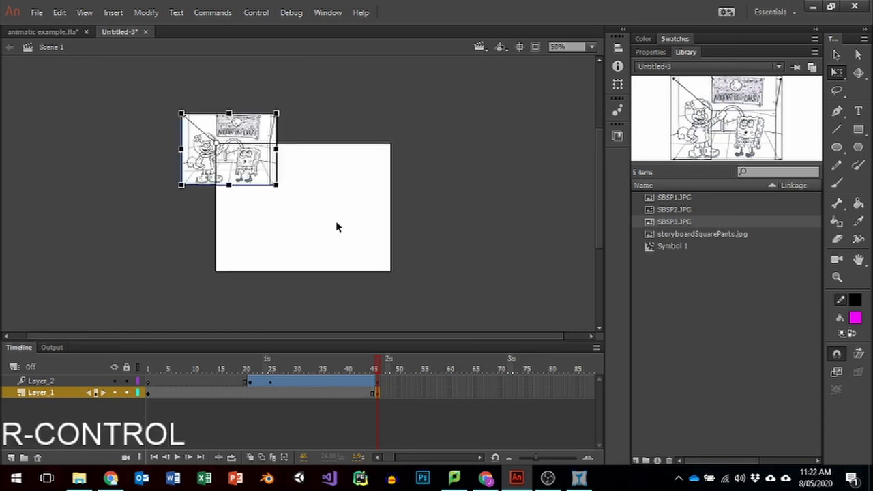
left_click_drag(277, 184, 416, 285)
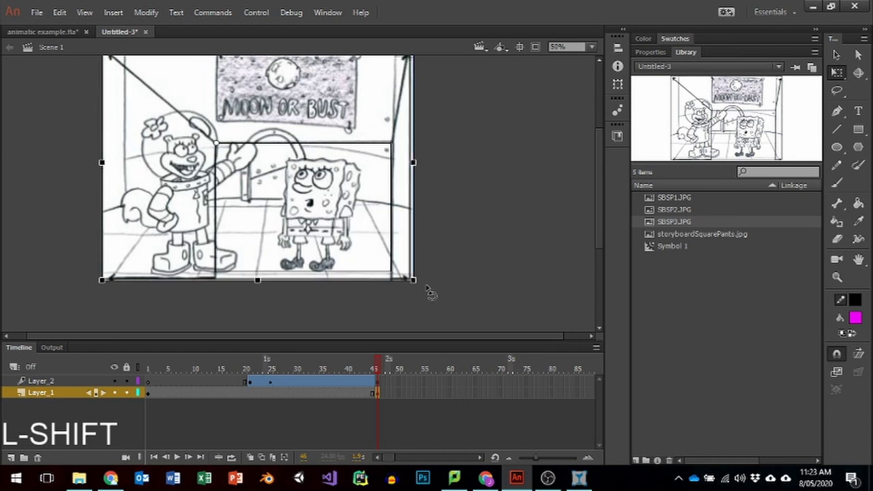
Extend Layer_1 to frame 75 and create a motion tween on the SBSP3 frames, accepting the conversion to a symbol.
right_click(525, 393)
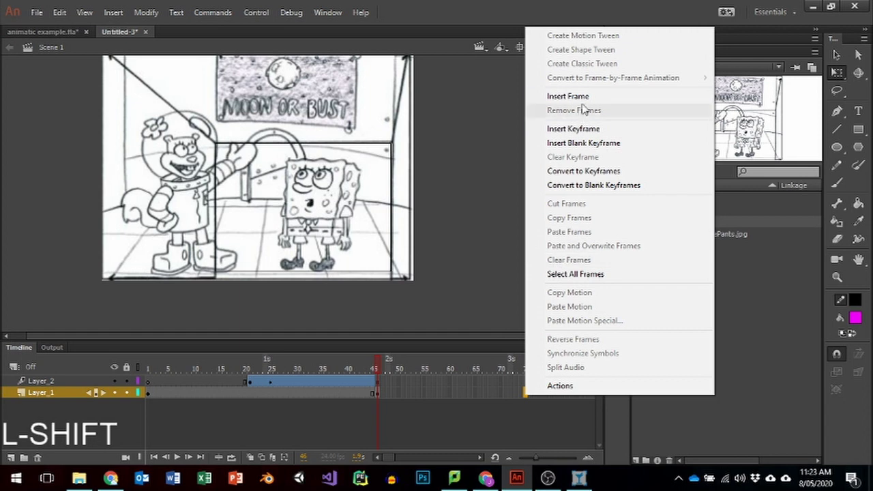
left_click(576, 96)
right_click(459, 393)
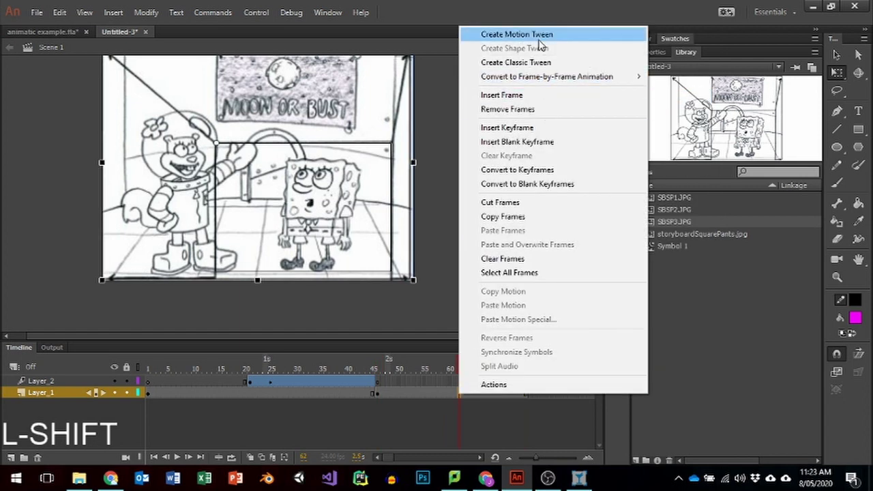
left_click(538, 34)
left_click(503, 262)
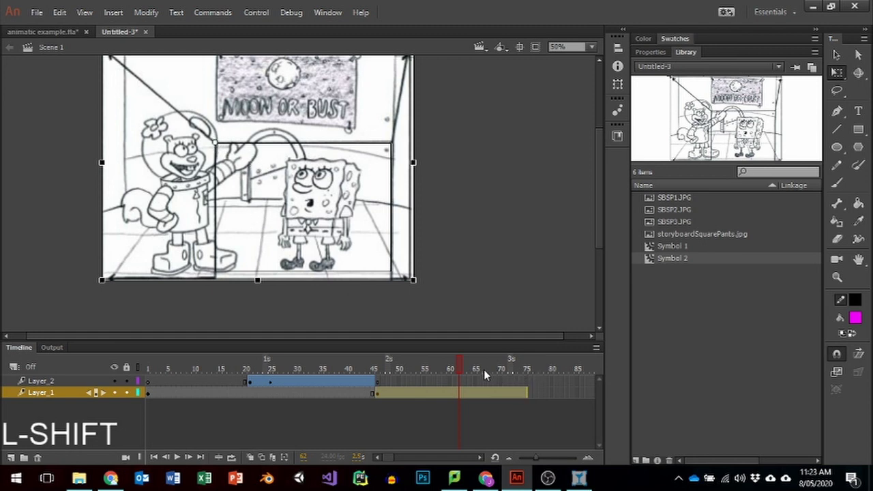
At frame 75, shrink the SBSP3 symbol slightly and move its upper-left corner onto the stage's upper-left corner.
left_click(526, 392)
left_click(372, 407)
left_click(379, 365)
left_click_drag(406, 366, 525, 367)
left_click(374, 179)
left_click_drag(413, 279, 398, 274)
left_click_drag(261, 171, 365, 244)
Scale the SBSP3 symbol down at frame 75 to the stage size, keeping its upper-left corner in place.
scroll(363, 240, "down", 3)
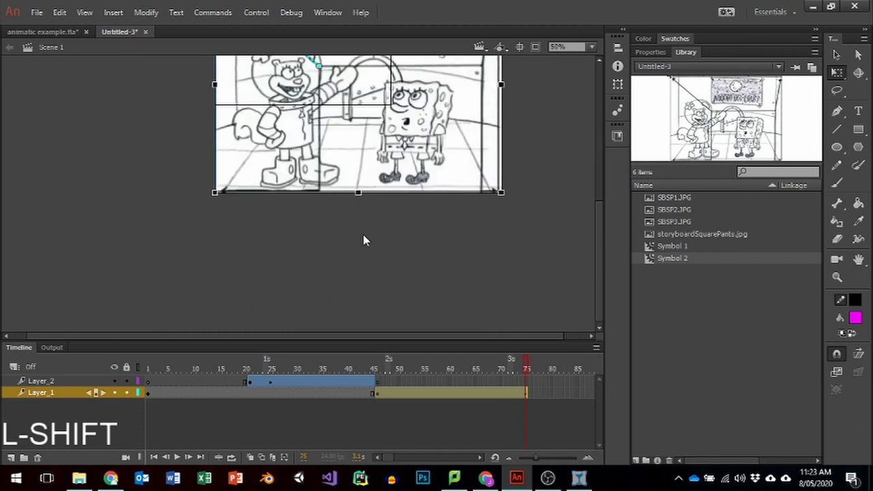
left_click_drag(502, 193, 418, 132)
key("ctrl+z")
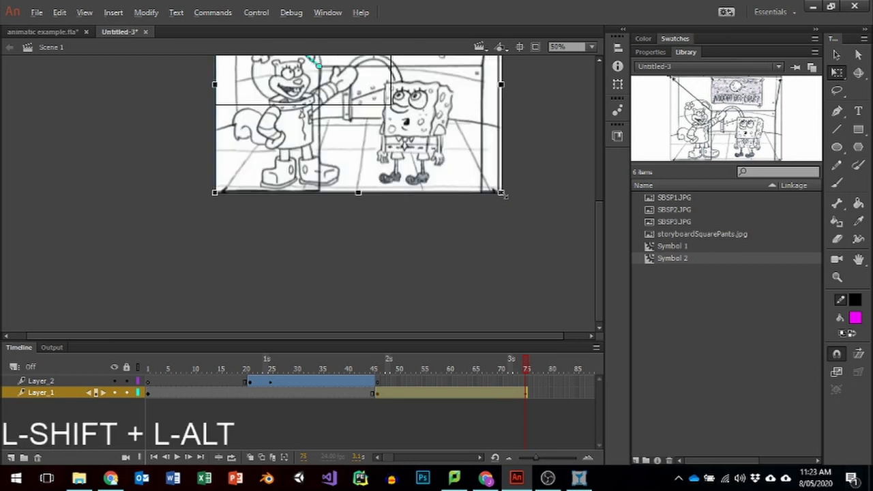
left_click_drag(502, 192, 409, 109)
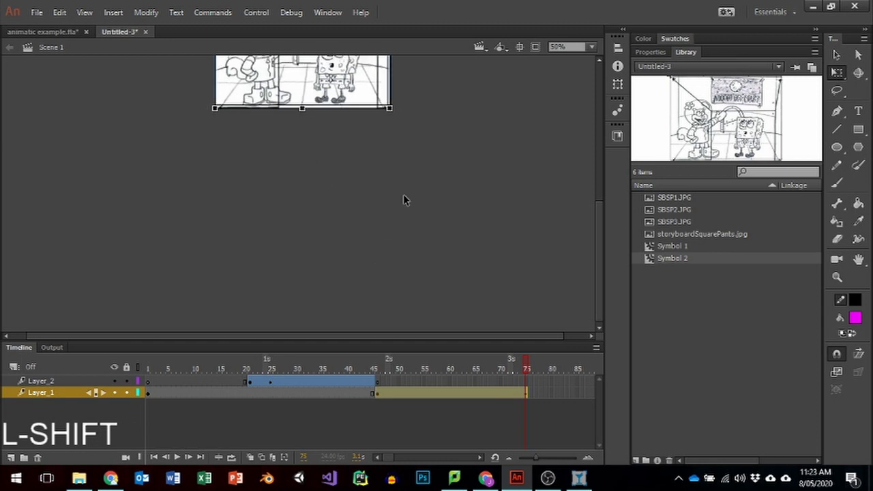
left_click_drag(405, 198, 482, 295)
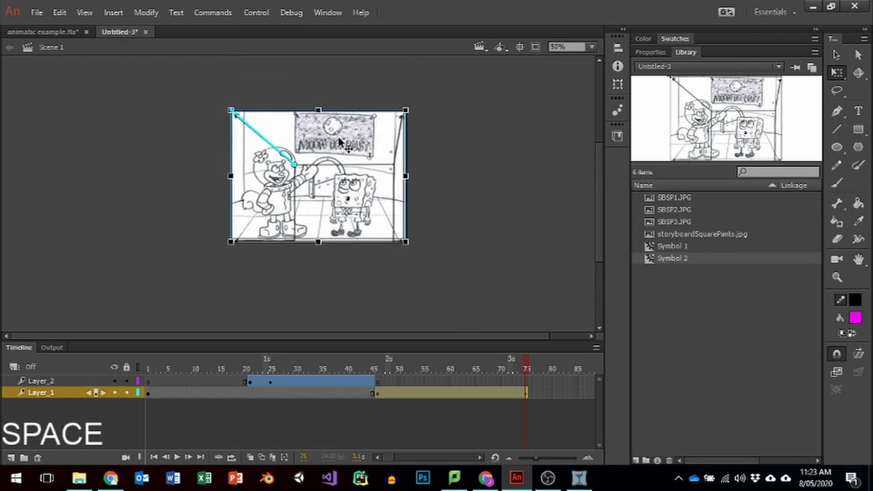
scroll(338, 139, "up", 1)
scroll(338, 140, "up", 2)
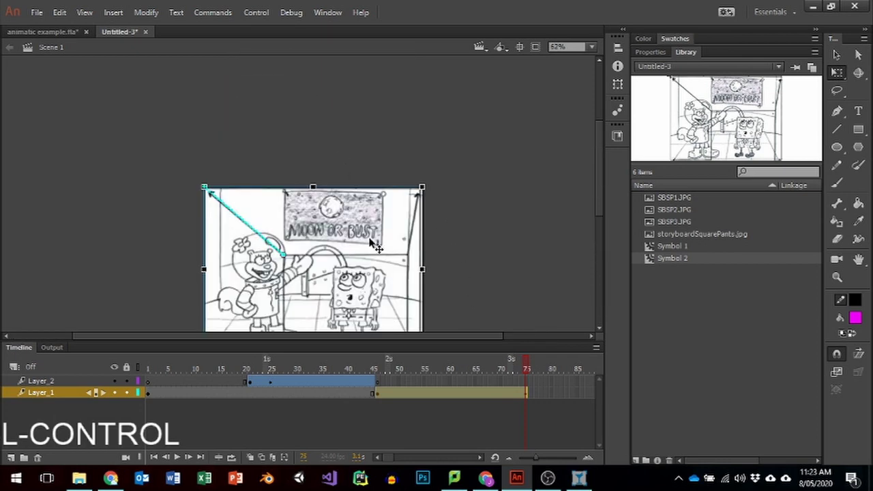
Scrub through the timeline to review the SBSP2 fade-in and the SBSP3 zoom-out.
left_click(383, 364)
left_click_drag(384, 364, 523, 368)
mouse_move(203, 360)
left_mouse_down()
mouse_move(172, 361)
mouse_move(309, 365)
left_mouse_up()
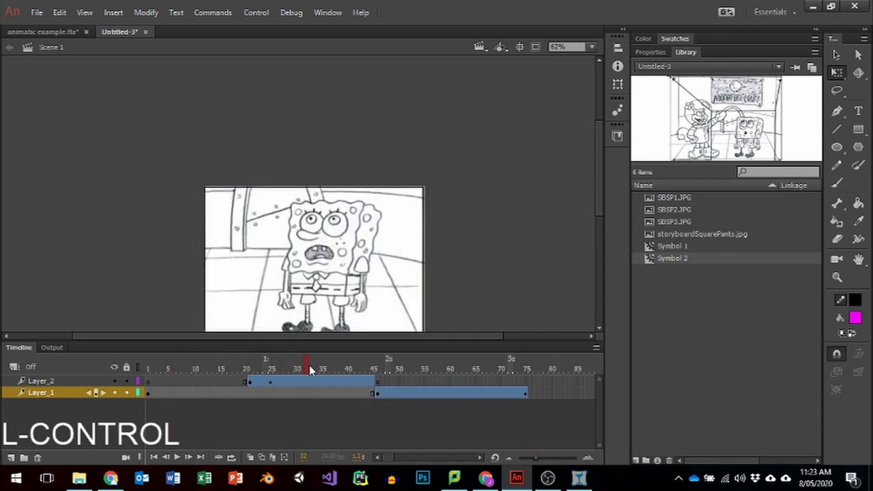
left_click_drag(362, 370, 517, 375)
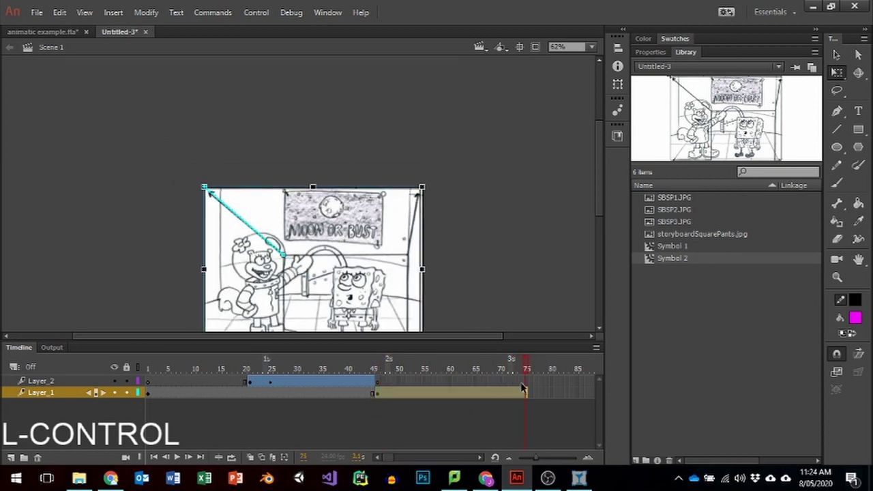
Select an empty frame just past the end of the Layer_1 motion tween.
left_click(534, 398)
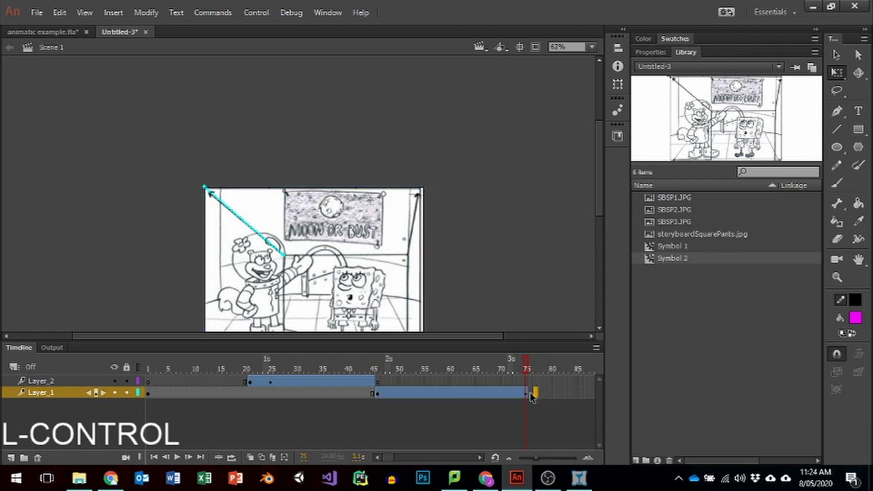